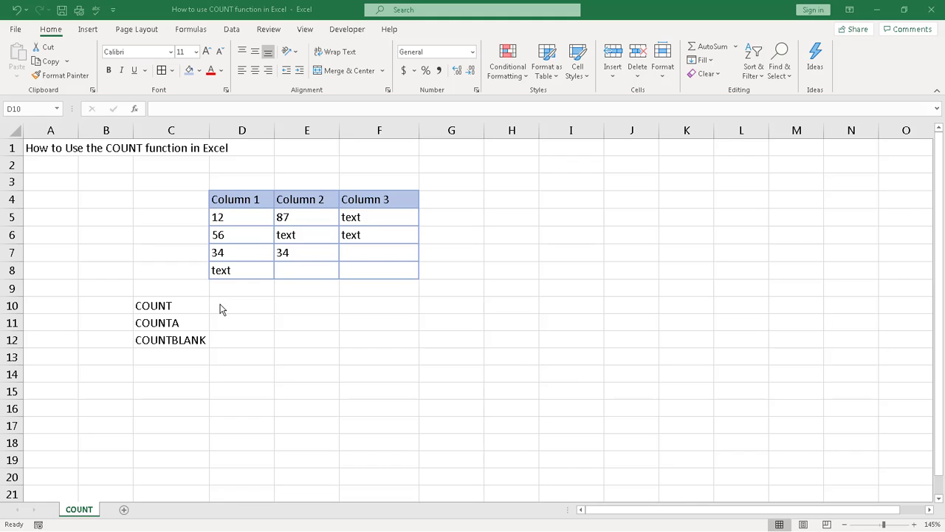
Enter a COUNT formula in D10 that counts the numeric cells of Column 1, range D5:D8.
{"action": "left_click", "coordinate": [219, 305]}
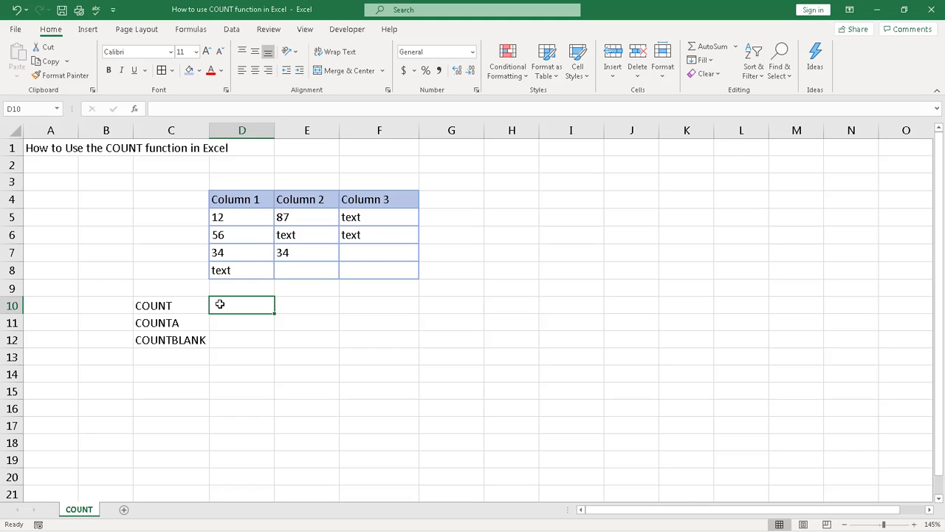
{"action": "type", "text": "=count"}
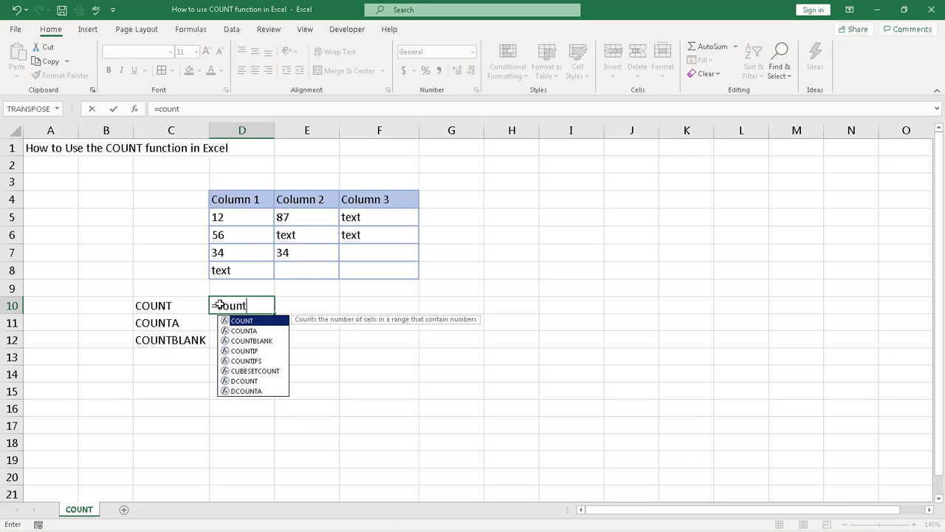
{"action": "type", "text": "("}
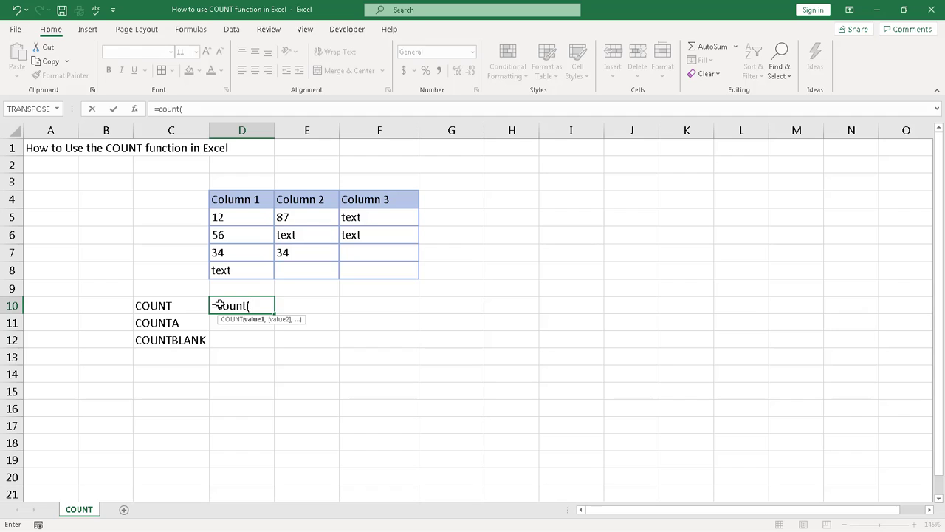
{"action": "left_click", "coordinate": [227, 216]}
{"action": "left_click_drag", "start_coordinate": [227, 217], "coordinate": [225, 270]}
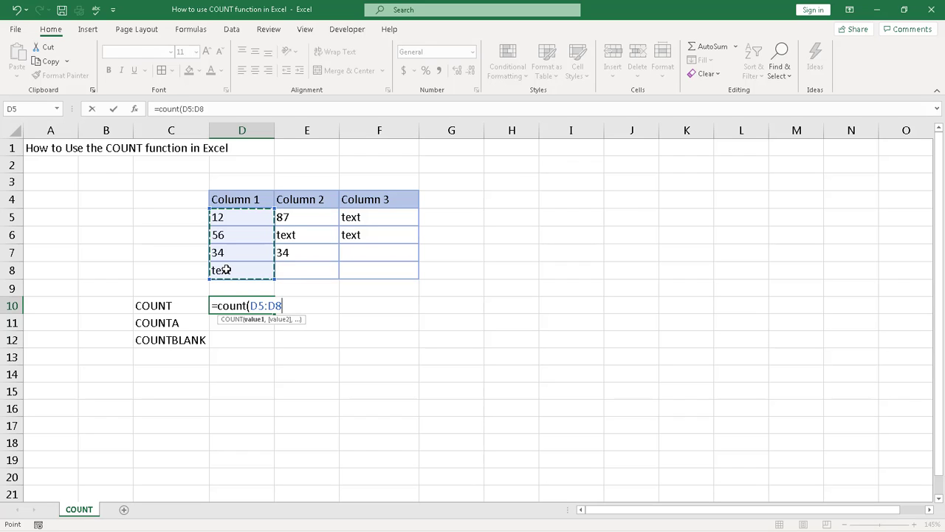
{"action": "type", "text": ")"}
{"action": "key", "text": "Tab"}
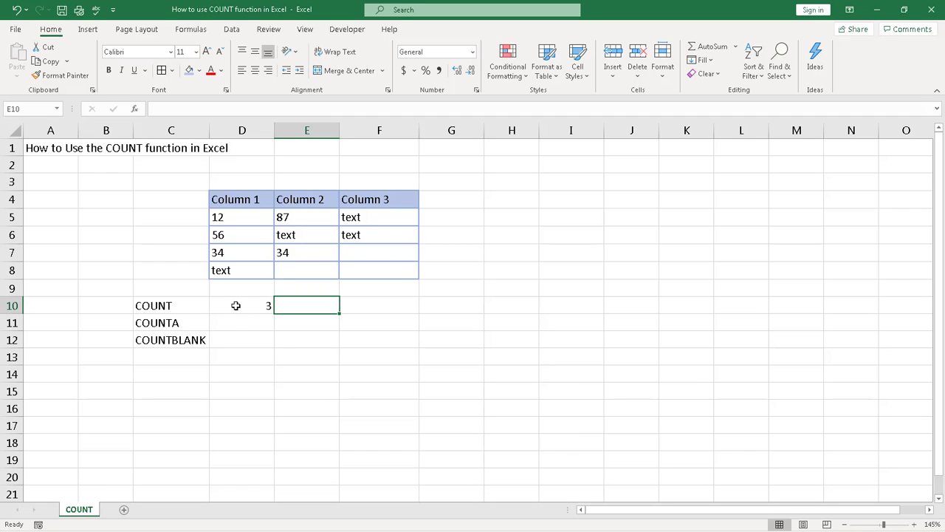
Fill the COUNT formula from D10 across to F10 and inspect the copies for Column 2 and Column 3.
{"action": "left_click", "coordinate": [236, 305]}
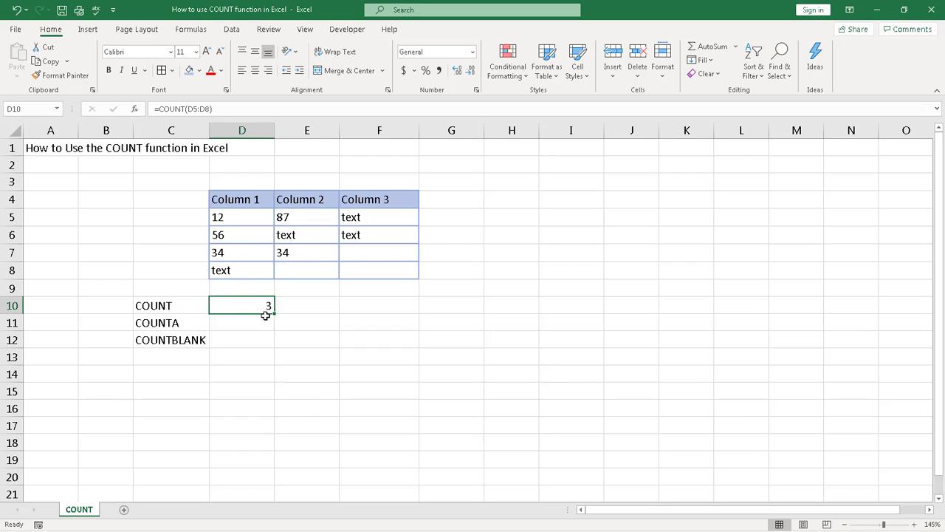
{"action": "left_click_drag", "start_coordinate": [274, 314], "coordinate": [274, 314]}
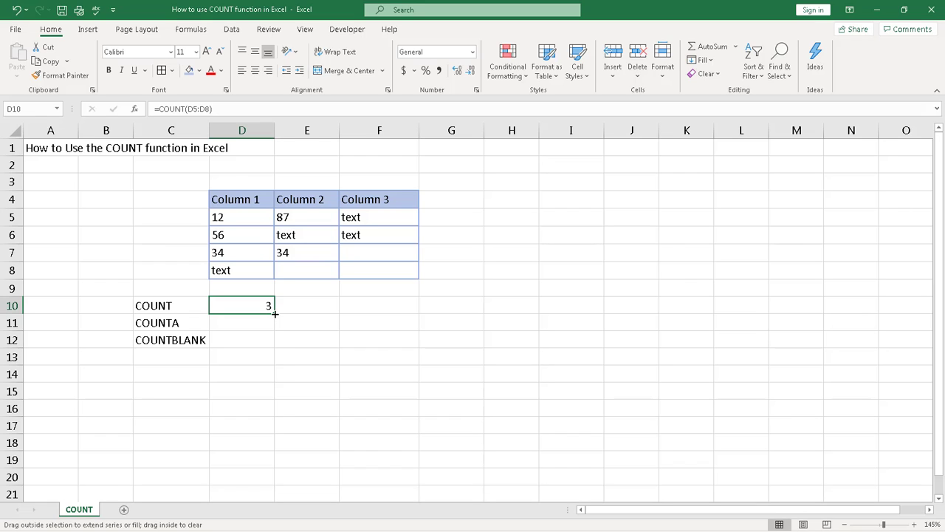
{"action": "left_click_drag", "start_coordinate": [274, 314], "coordinate": [391, 314]}
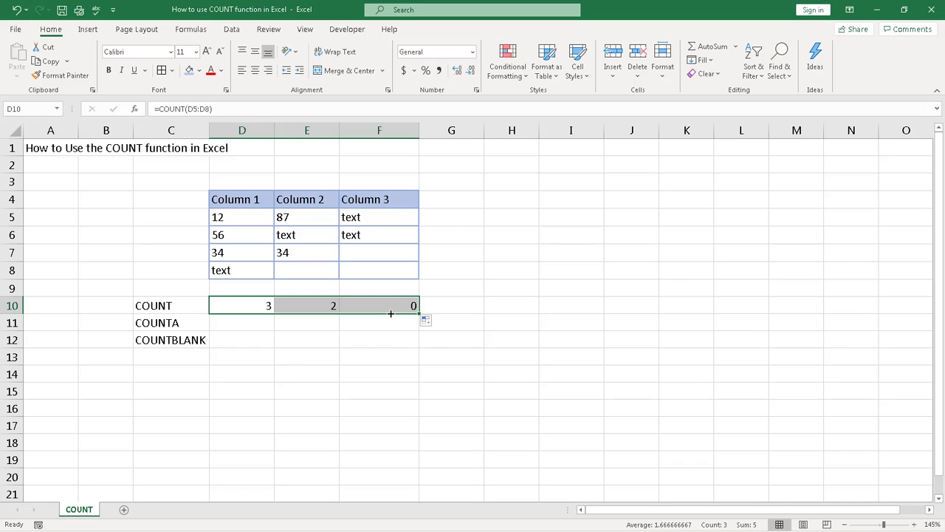
{"action": "left_click", "coordinate": [306, 307]}
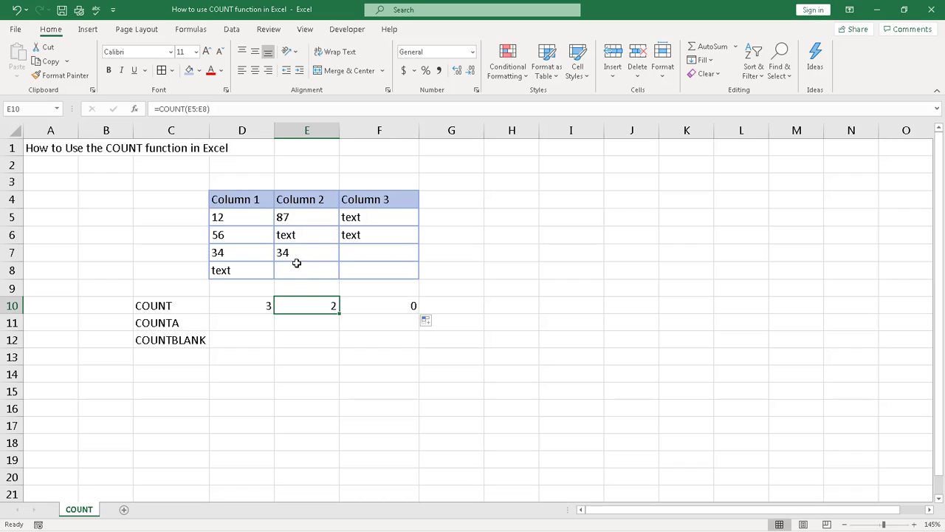
{"action": "left_click", "coordinate": [392, 305]}
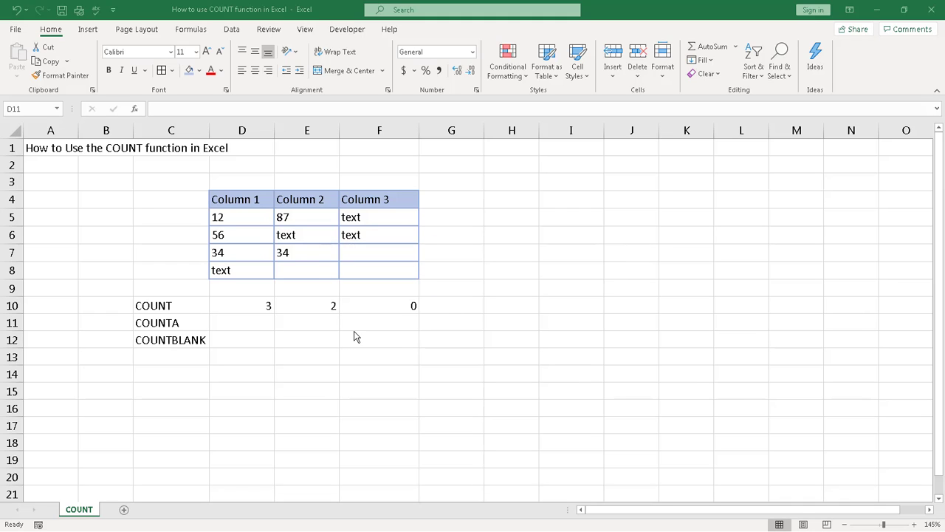
Enter a COUNTA formula in D11 that counts the non-empty cells of Column 1, range D5:D8.
{"action": "left_click", "coordinate": [246, 322]}
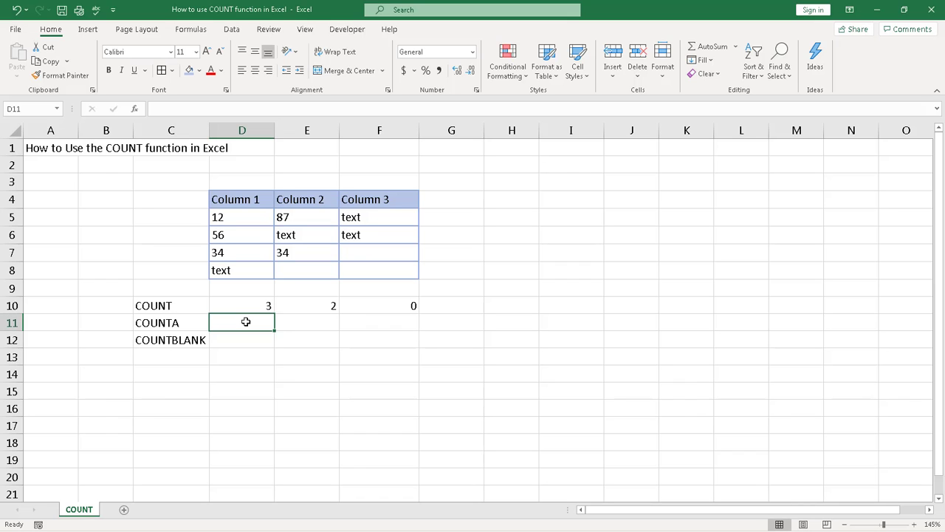
{"action": "type", "text": "="}
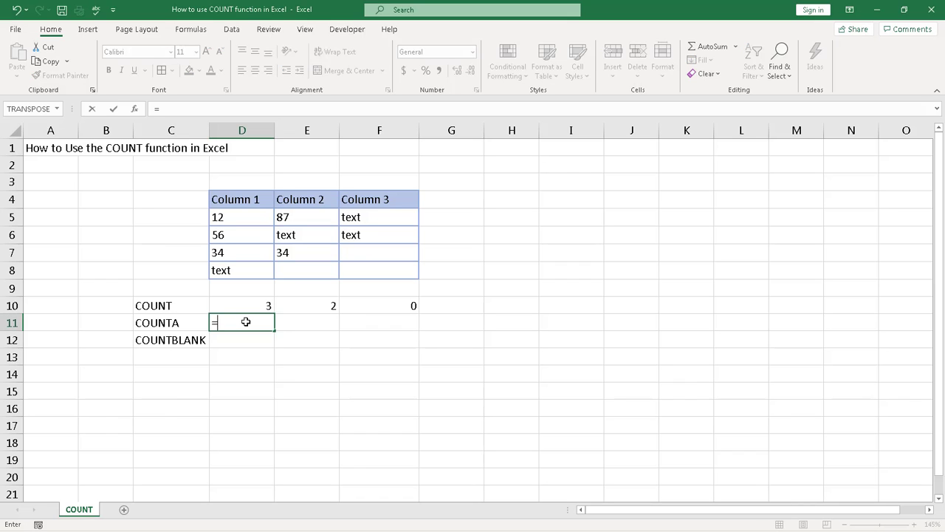
{"action": "type", "text": "counta("}
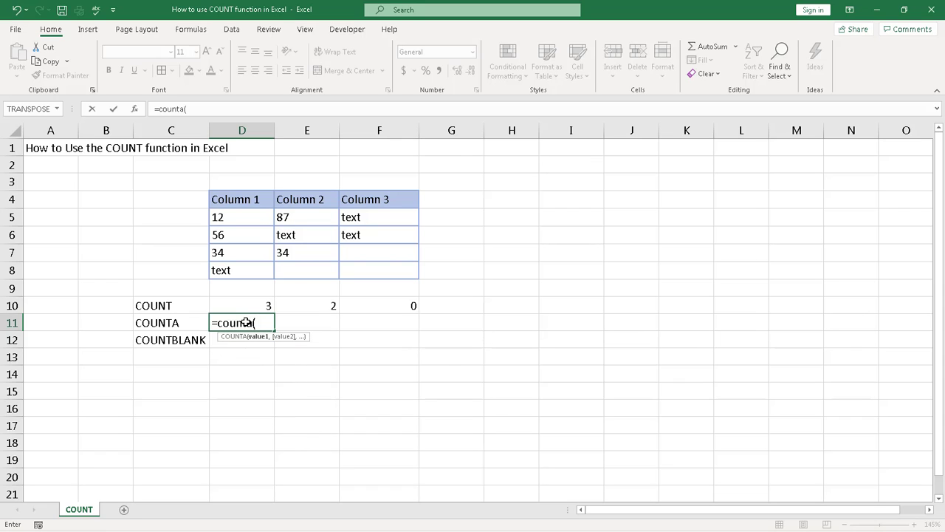
{"action": "left_click_drag", "start_coordinate": [232, 219], "coordinate": [233, 270]}
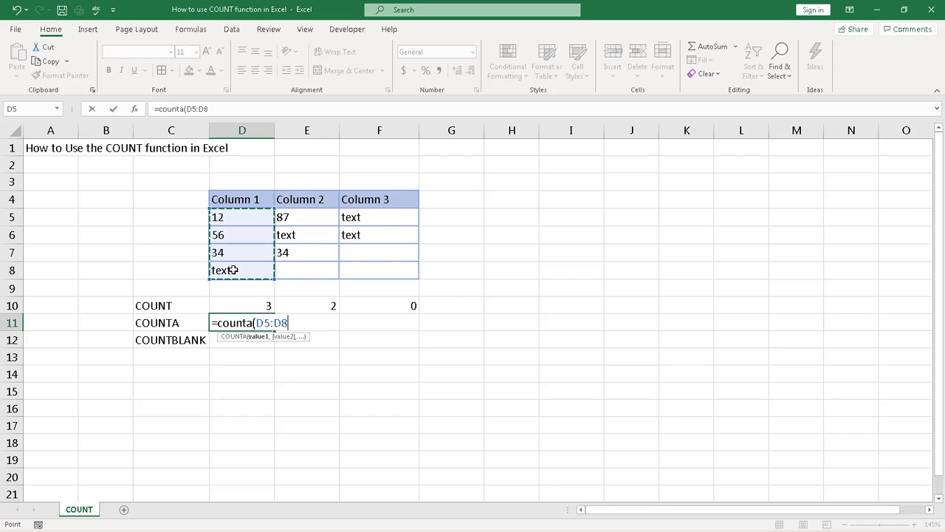
{"action": "type", "text": ")"}
{"action": "key", "text": "Tab"}
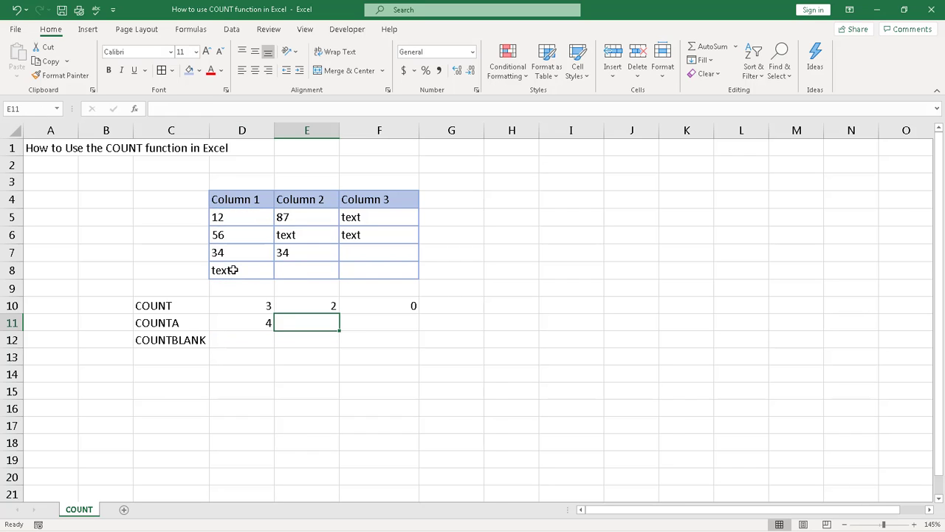
Compare the COUNTA result with the Column 1 entries, and fill the formula from D11 across to F11.
{"action": "left_click", "coordinate": [237, 325]}
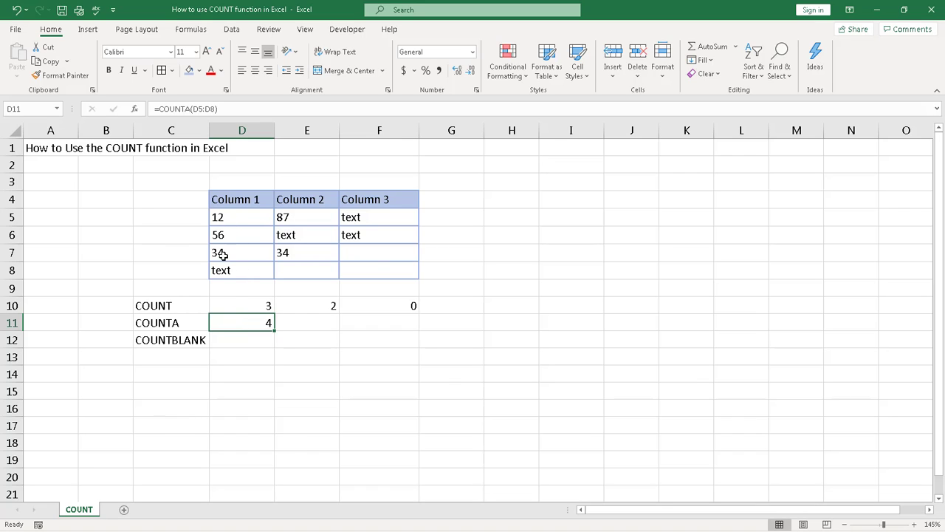
{"action": "left_click_drag", "start_coordinate": [233, 220], "coordinate": [237, 252]}
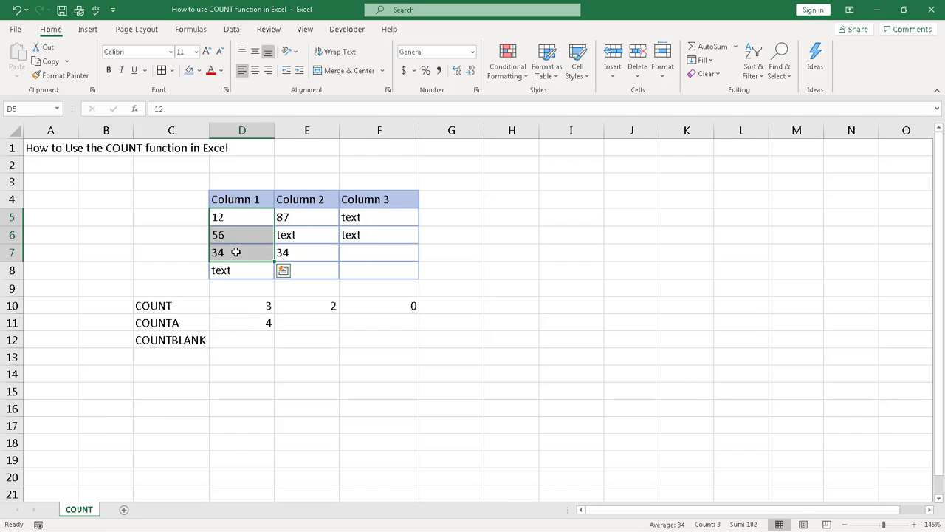
{"action": "left_click", "coordinate": [235, 270]}
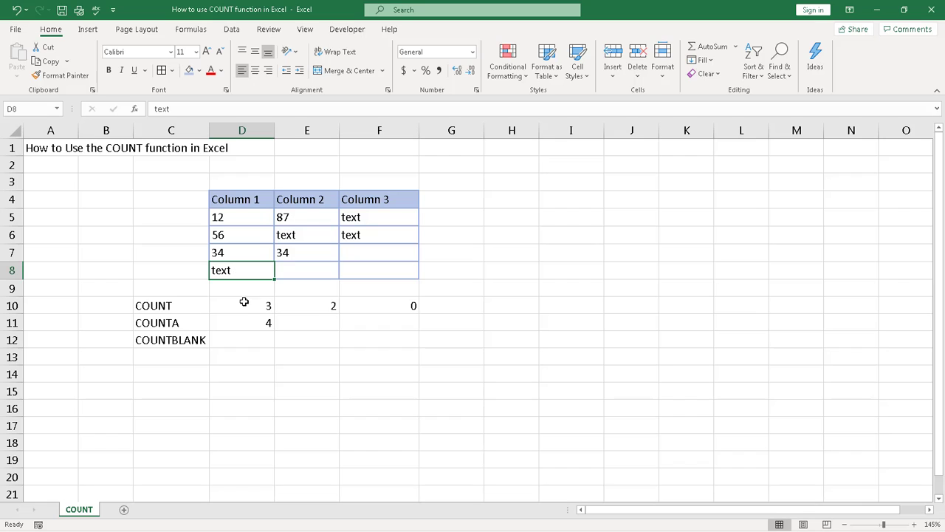
{"action": "left_click", "coordinate": [248, 326]}
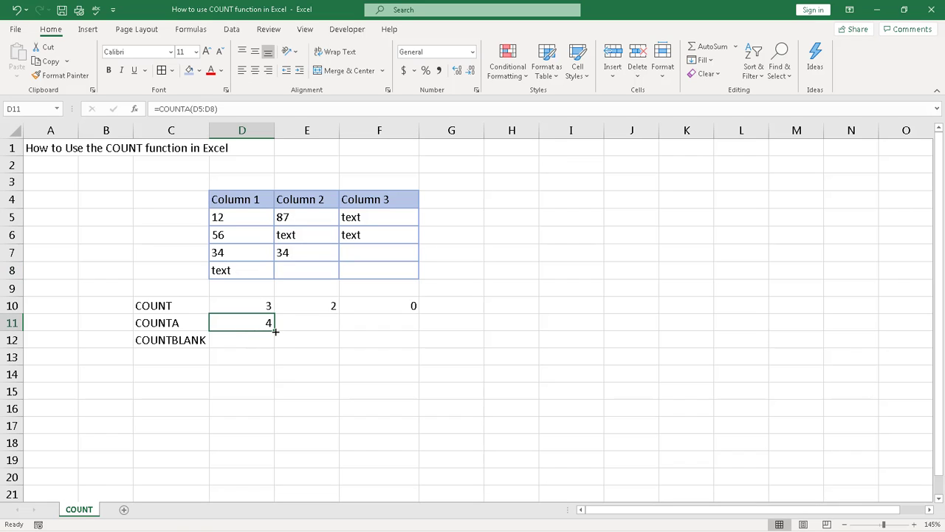
{"action": "left_click_drag", "start_coordinate": [275, 332], "coordinate": [397, 328]}
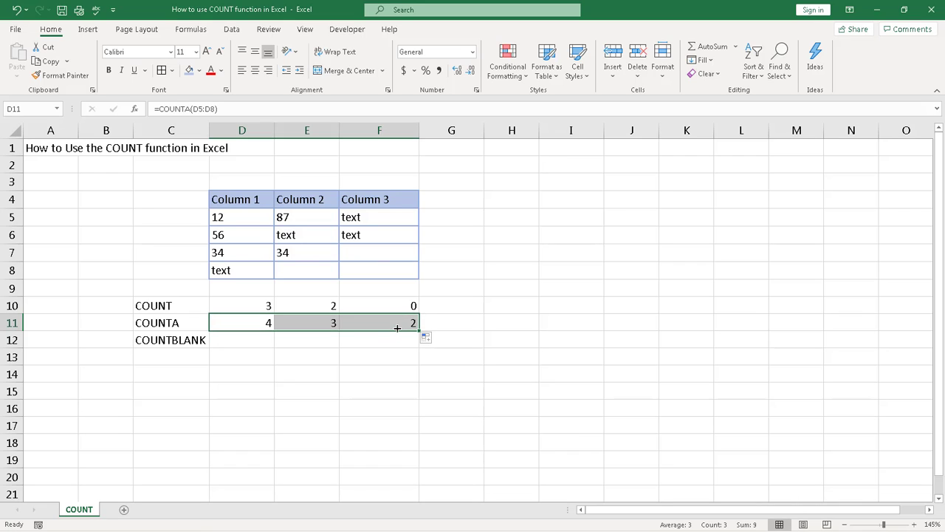
{"action": "left_click", "coordinate": [313, 326]}
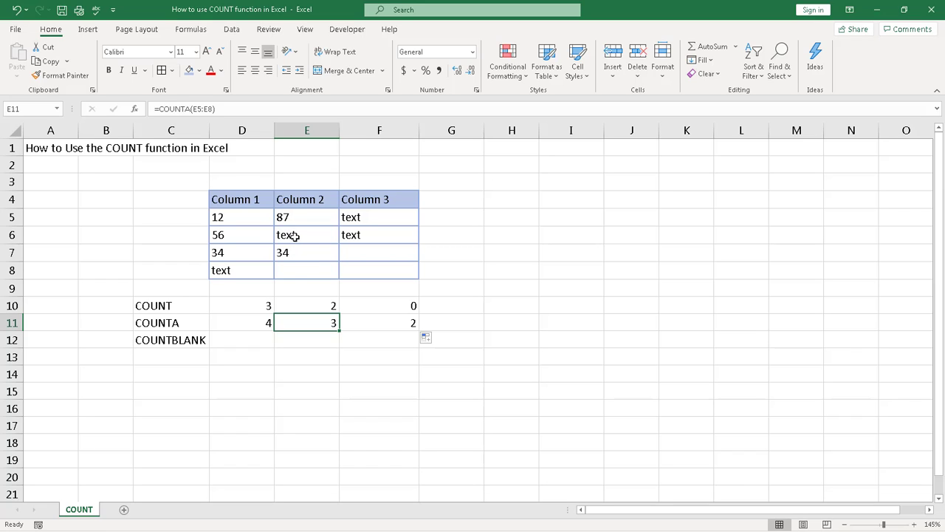
{"action": "left_click", "coordinate": [295, 272]}
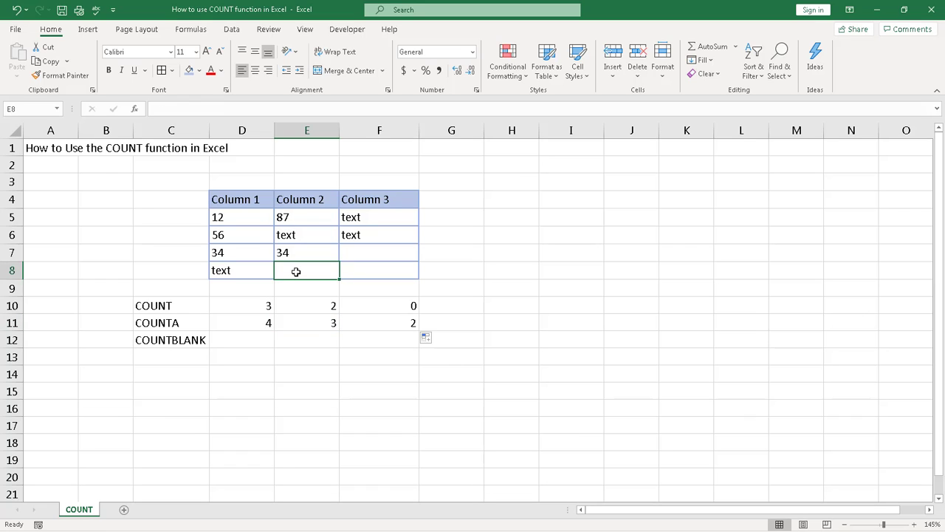
{"action": "left_click", "coordinate": [314, 322]}
{"action": "left_click", "coordinate": [356, 323]}
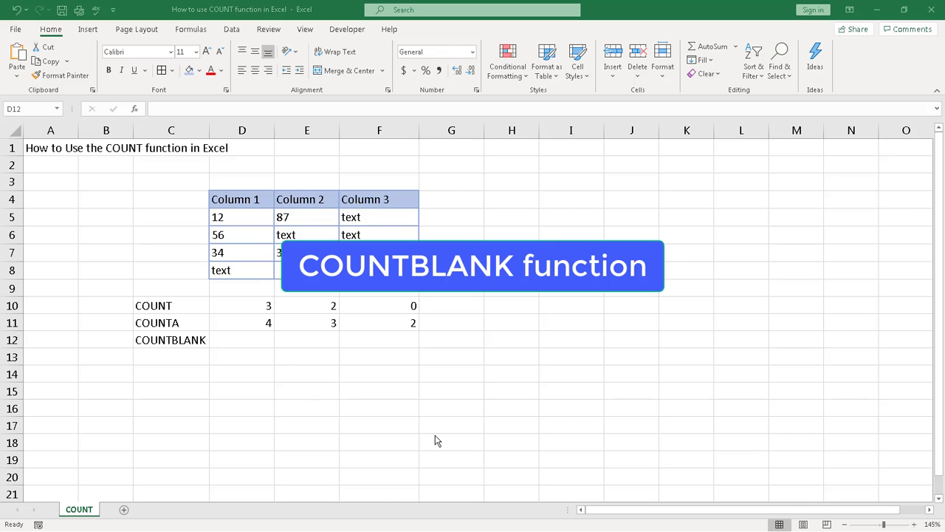
Enter a COUNTBLANK formula in D12 that counts the empty cells of Column 1, range D5:D8.
{"action": "left_click", "coordinate": [257, 339]}
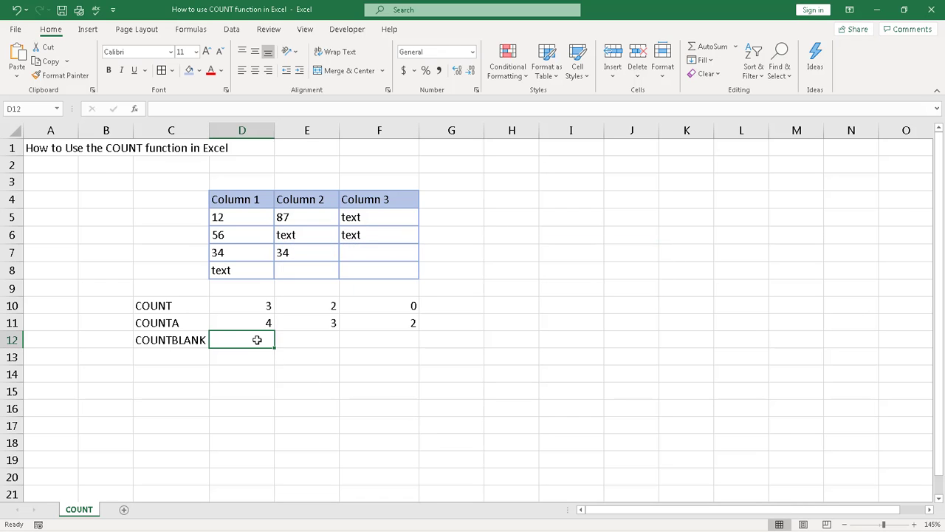
{"action": "type", "text": "co"}
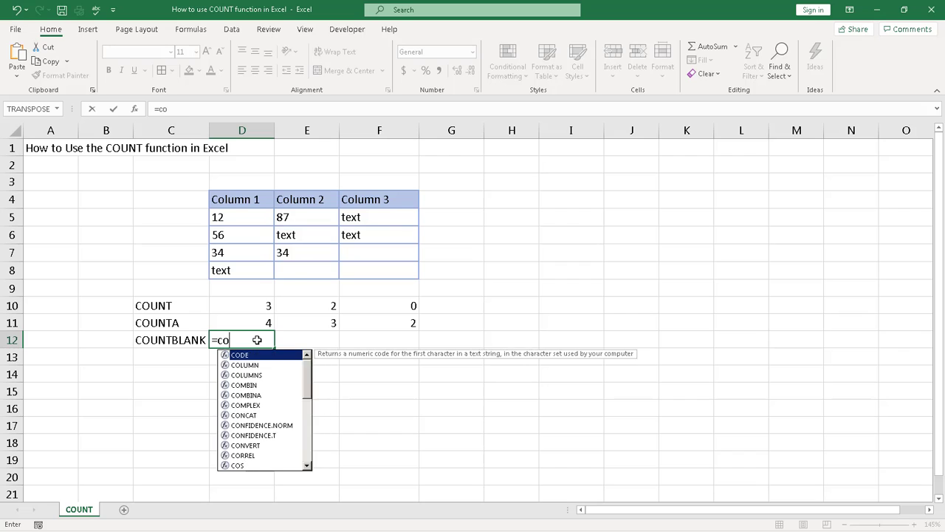
{"action": "type", "text": "untblank("}
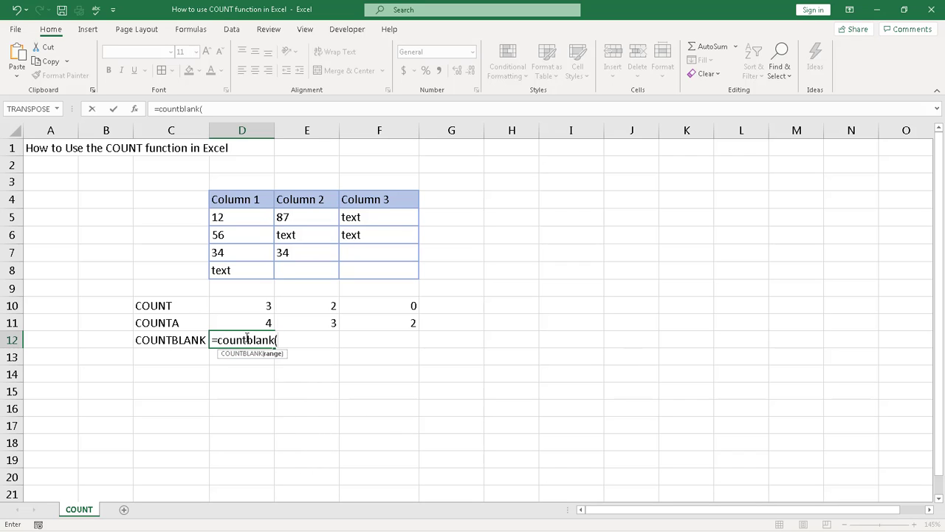
{"action": "left_click", "coordinate": [222, 219]}
{"action": "left_click_drag", "start_coordinate": [222, 219], "coordinate": [221, 272]}
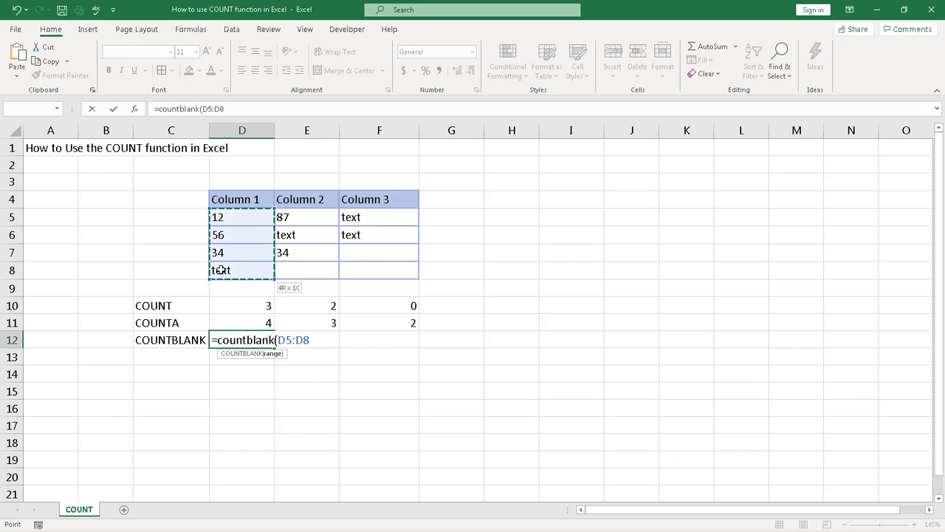
{"action": "type", "text": ")"}
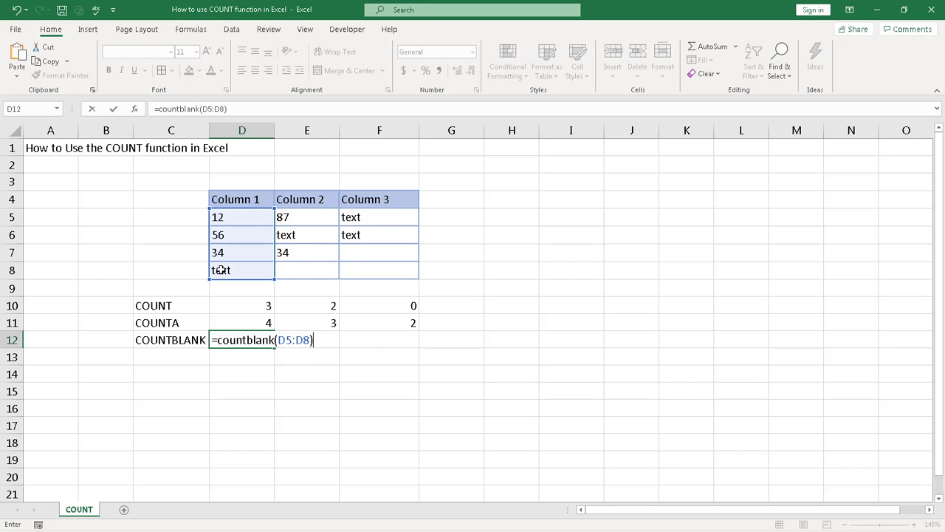
{"action": "key", "text": "Tab"}
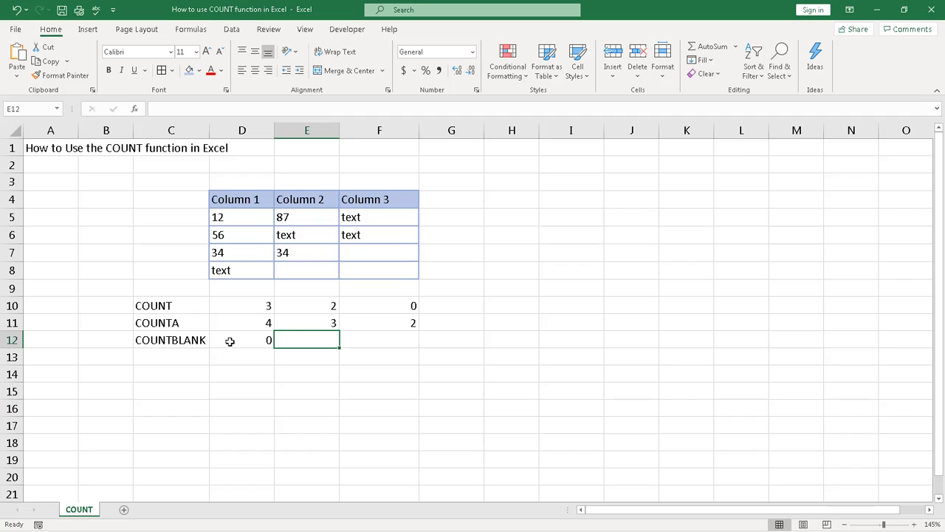
Fill the COUNTBLANK formula from D12 across to F12 and inspect the copies for Column 2 and Column 3.
{"action": "left_click", "coordinate": [229, 341]}
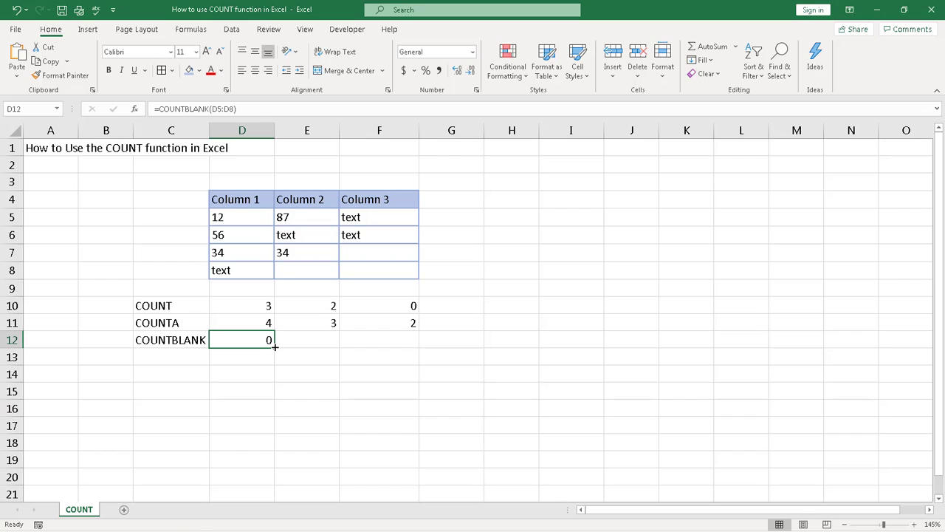
{"action": "left_click_drag", "start_coordinate": [274, 346], "coordinate": [397, 349]}
{"action": "left_click", "coordinate": [314, 342]}
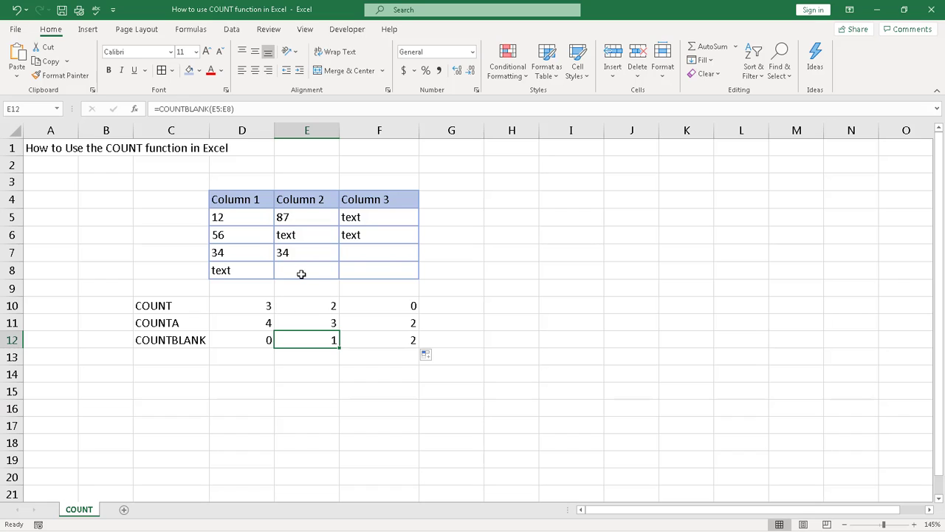
{"action": "left_click", "coordinate": [301, 270]}
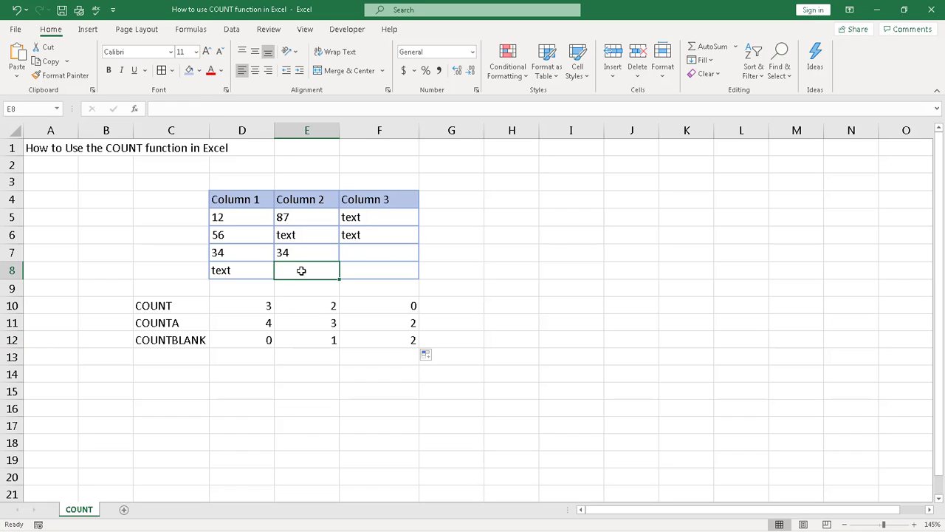
{"action": "left_click", "coordinate": [384, 341]}
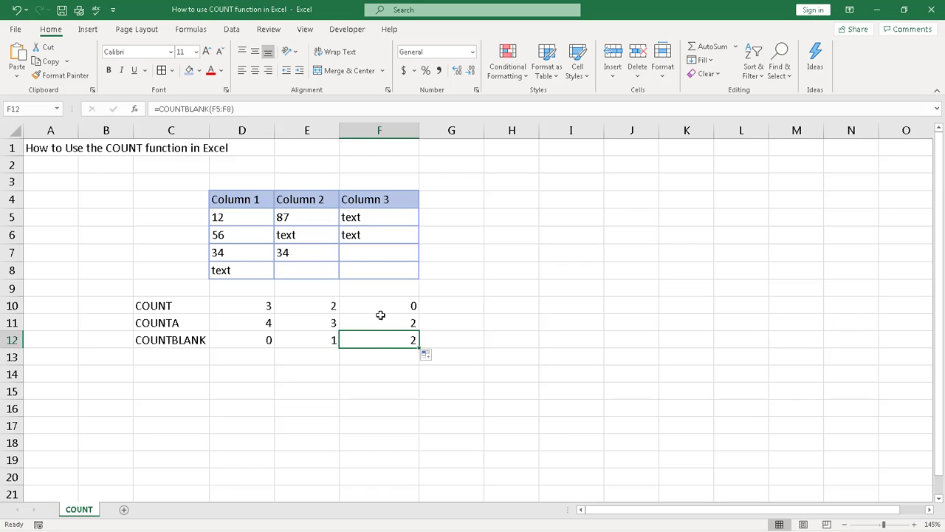